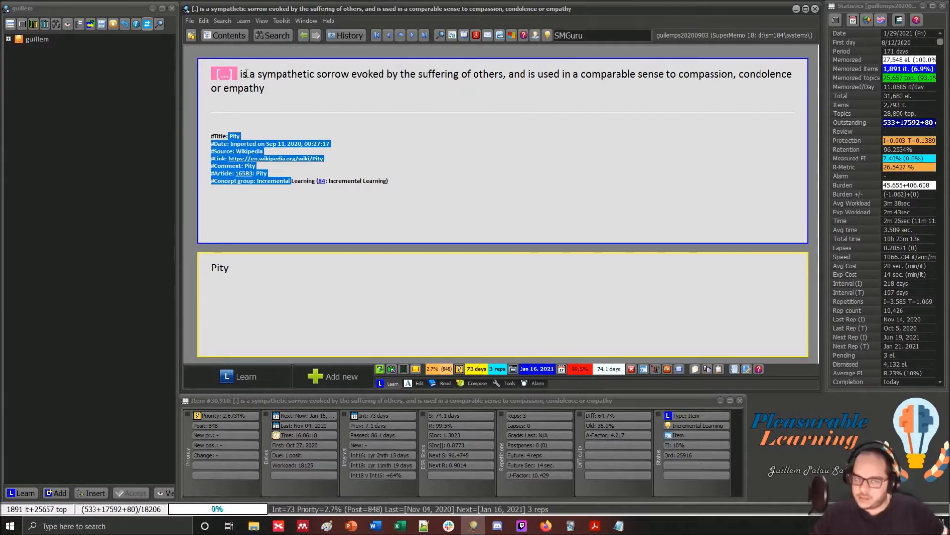
Start a repetition of the Pity cloze item and examine its question text and the reference fields below it
click(343, 85)
key(Return)
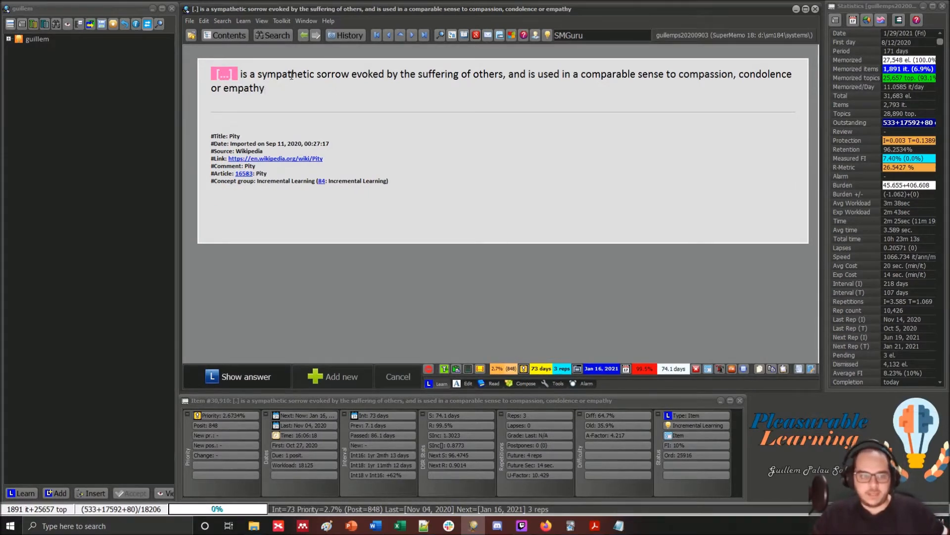
drag(352, 74, 733, 75)
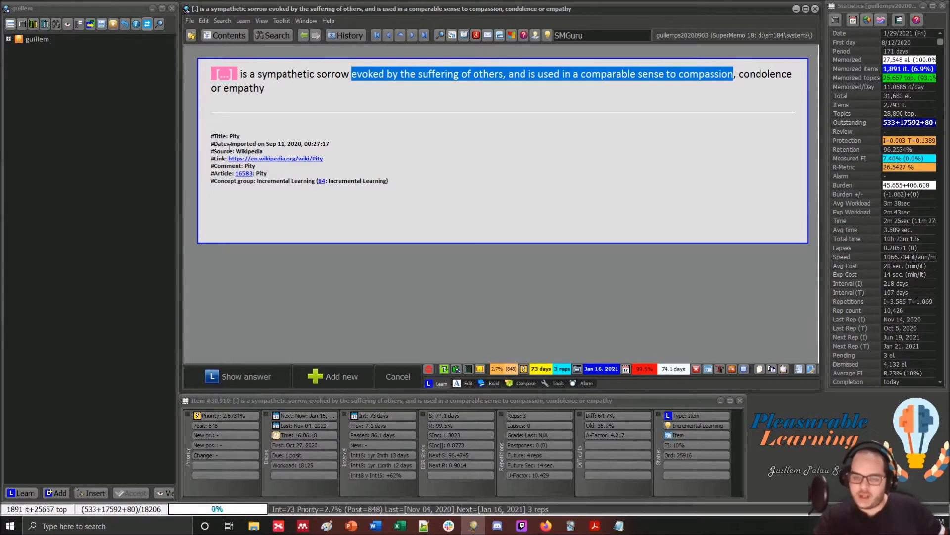
drag(213, 136, 250, 139)
drag(214, 165, 274, 161)
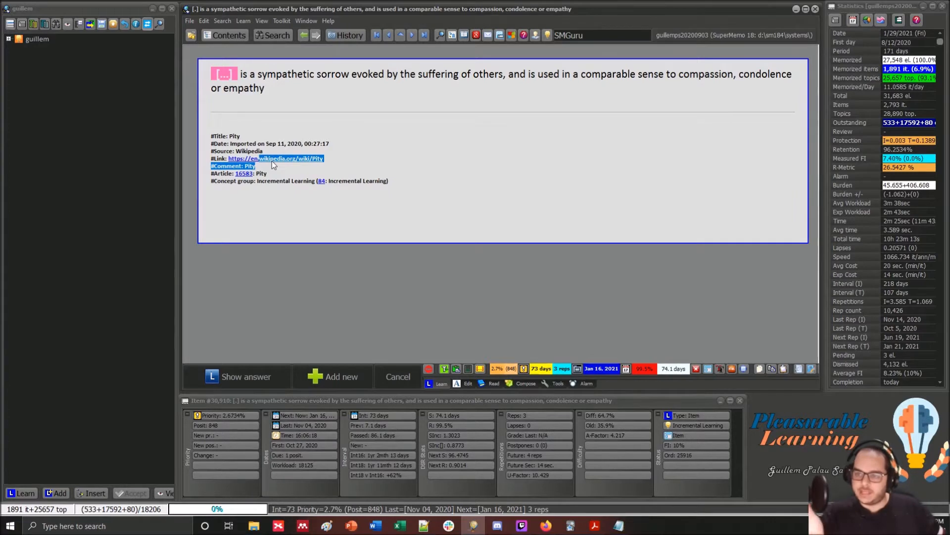
drag(402, 74, 783, 69)
click(238, 95)
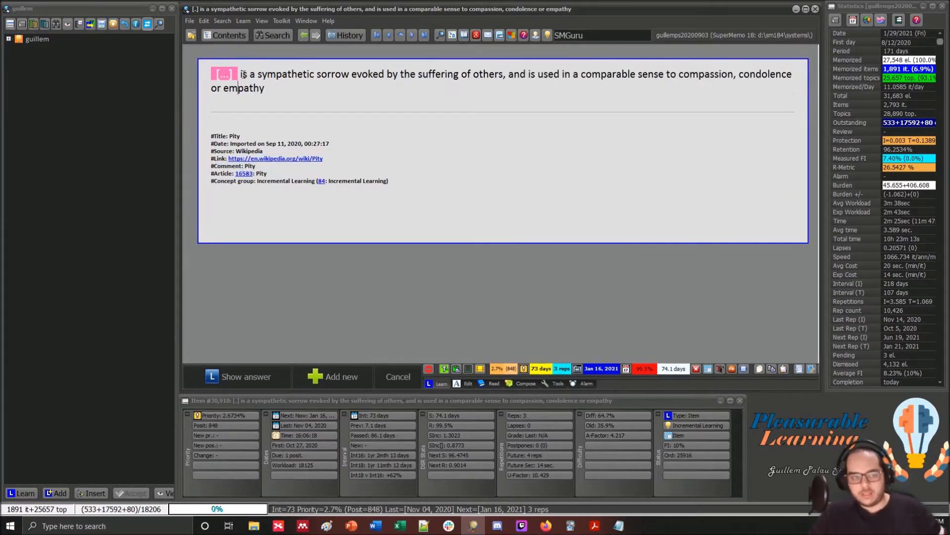
drag(216, 74, 197, 71)
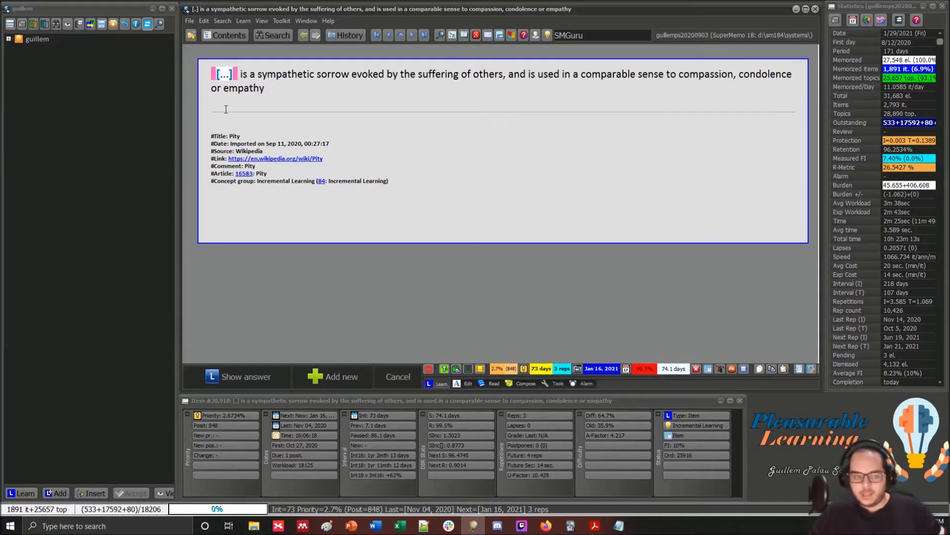
double_click(236, 136)
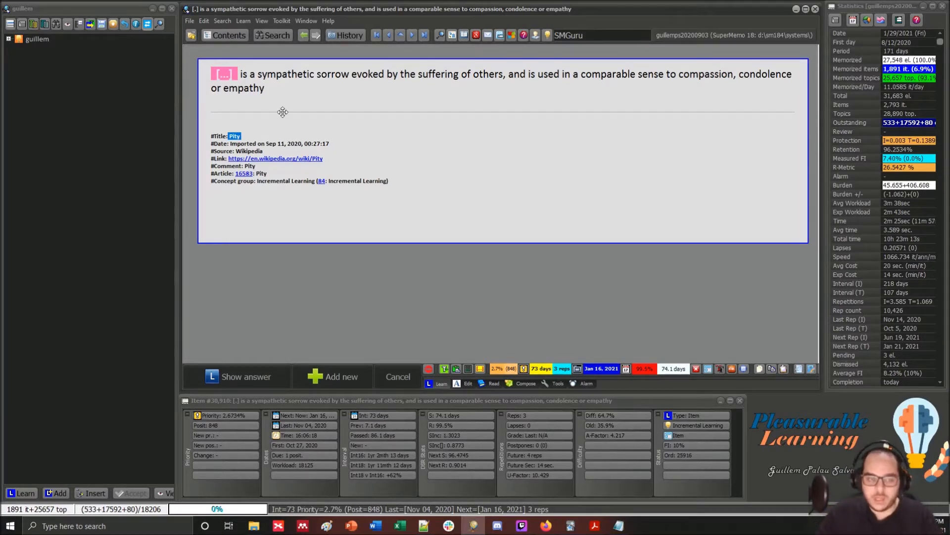
click(287, 89)
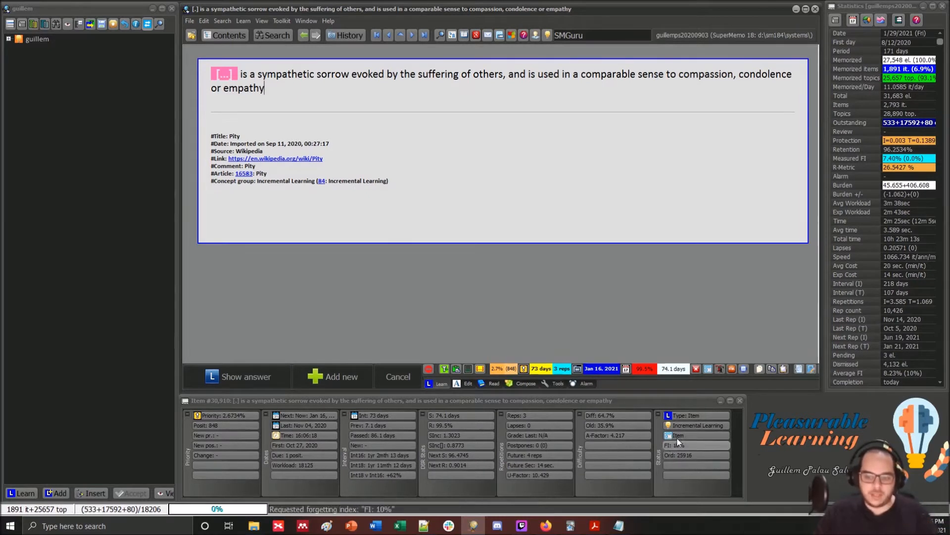
Open the stylesheet file of the item's question component in the default text editor
right_click(530, 77)
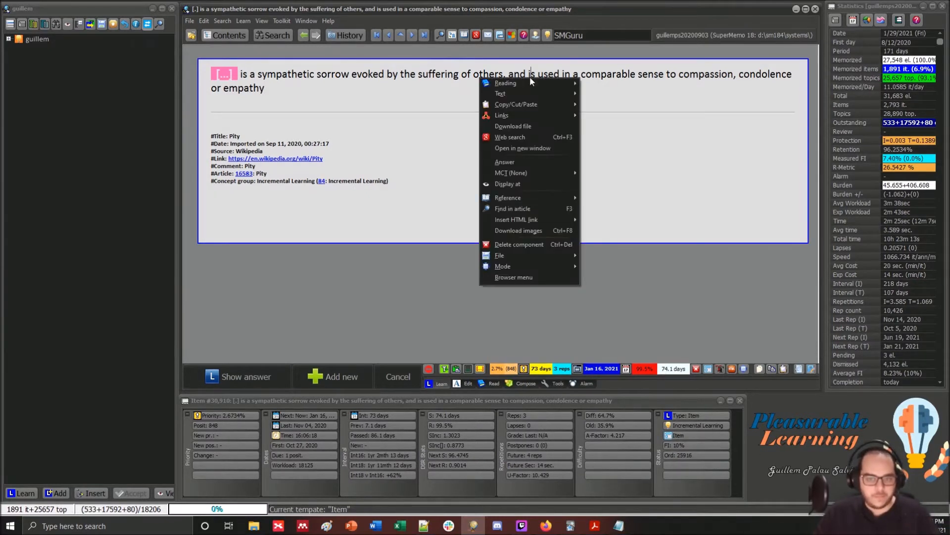
click(394, 75)
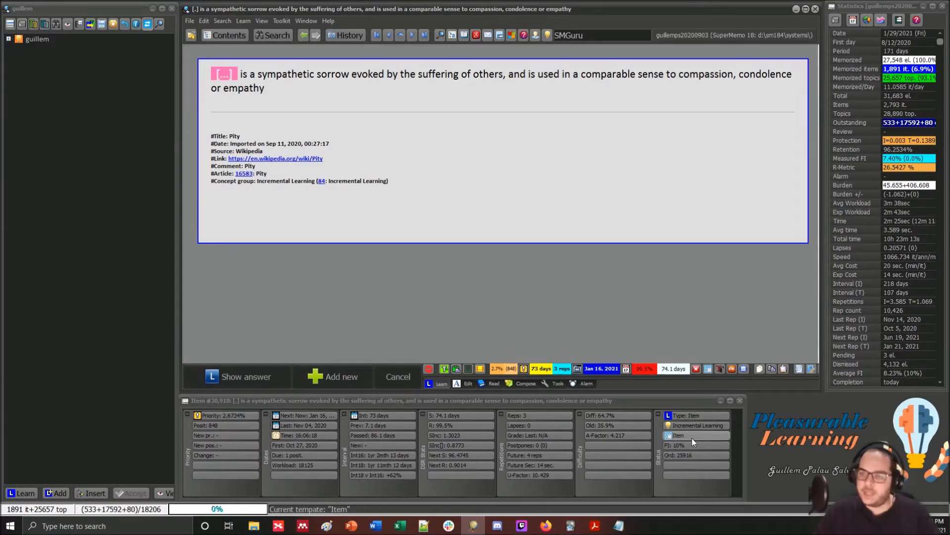
right_click(442, 77)
mouse_move(506, 84)
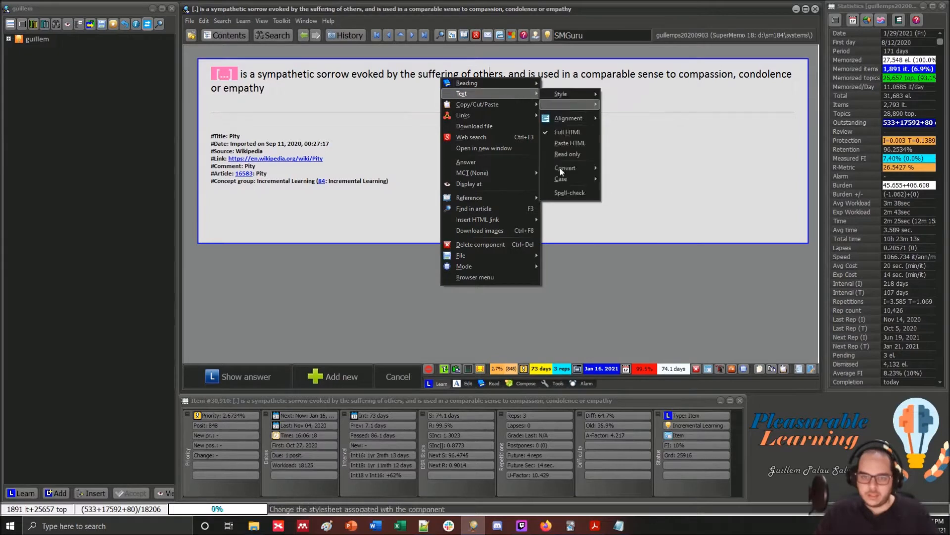
mouse_move(564, 94)
click(624, 140)
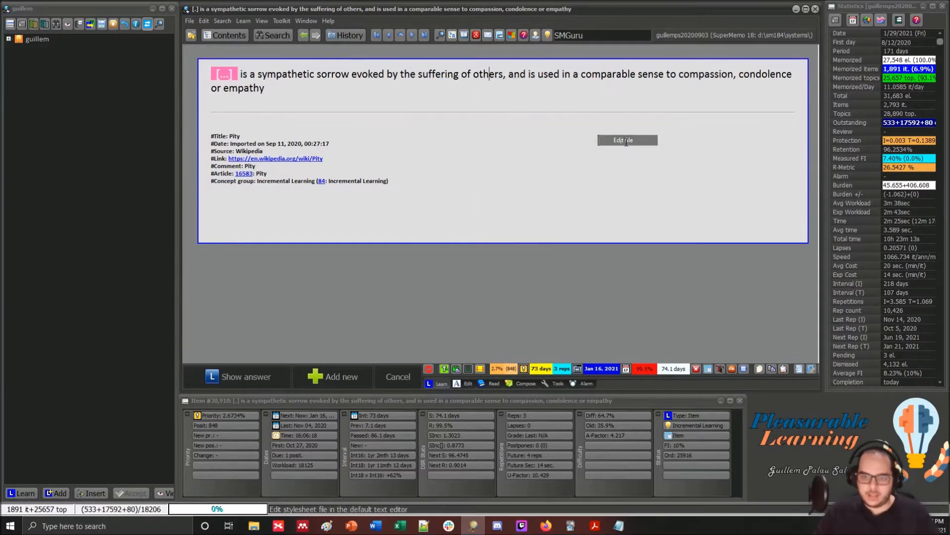
click(693, 187)
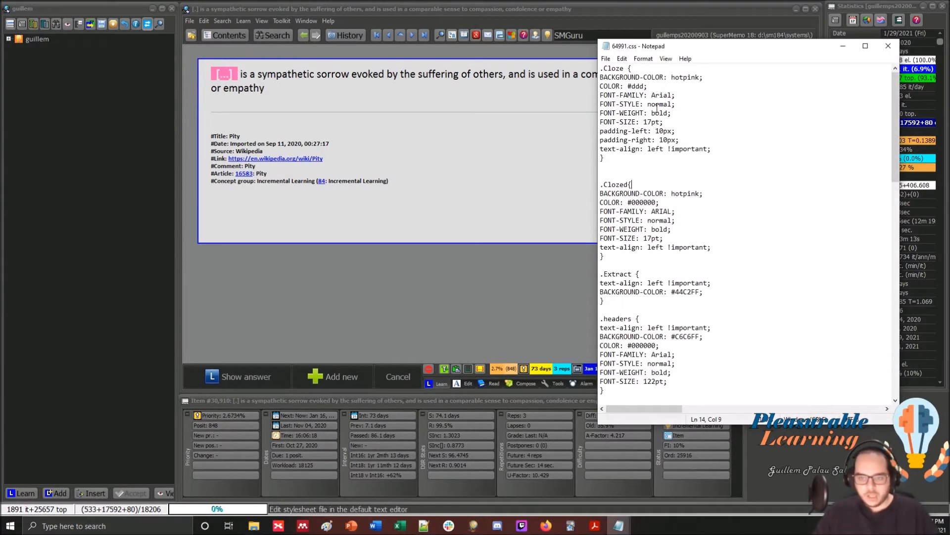
Examine the rules in the 64991.css stylesheet, including .RefText, and close the file
scroll(656, 106, down, 2)
scroll(656, 106, down, 10)
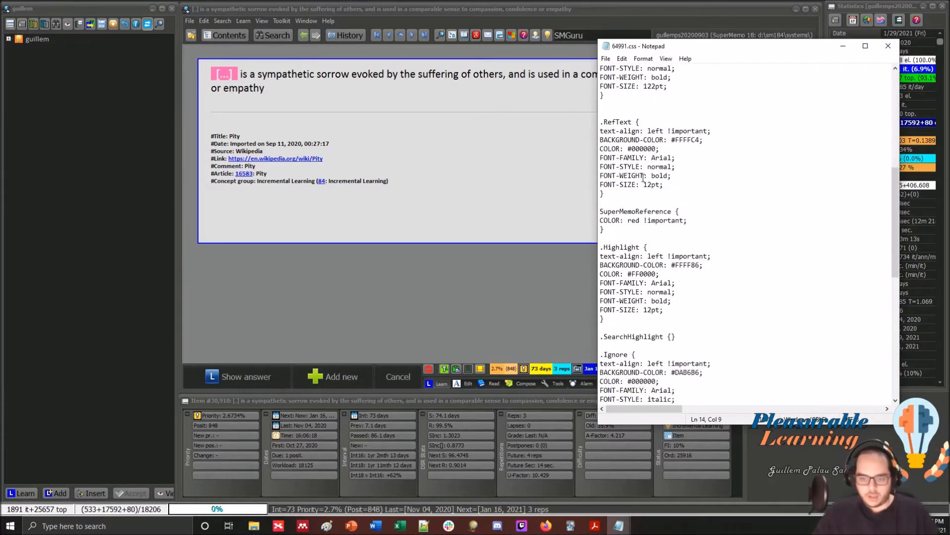
scroll(644, 177, down, 11)
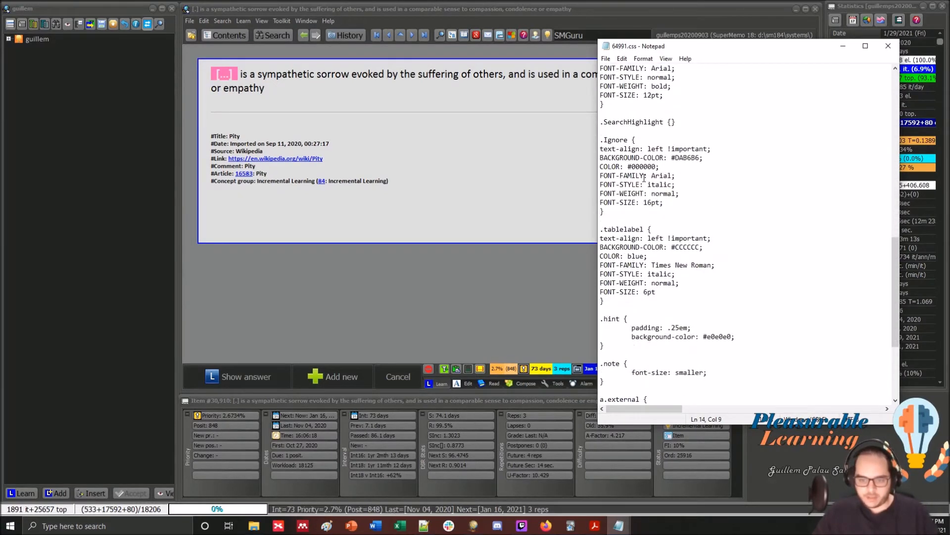
scroll(644, 179, down, 2)
scroll(644, 179, up, 9)
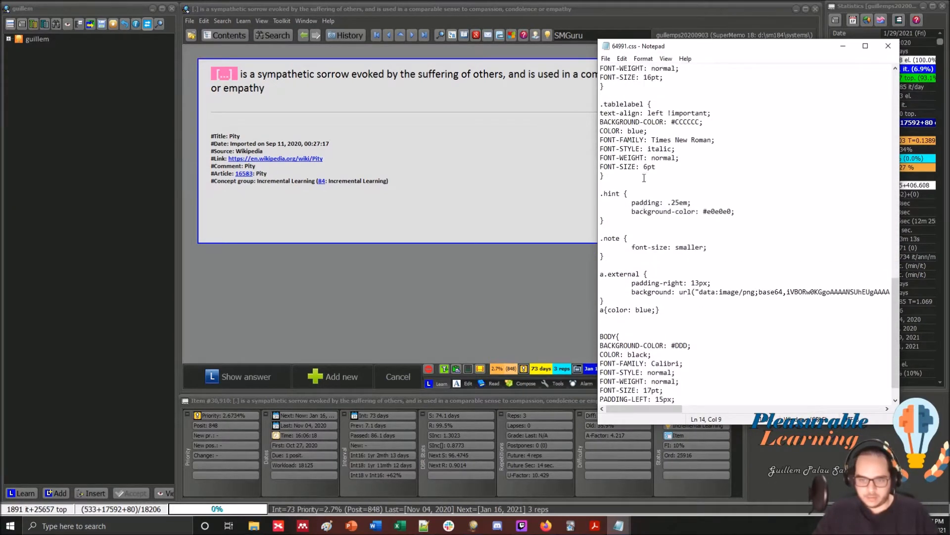
scroll(645, 179, up, 3)
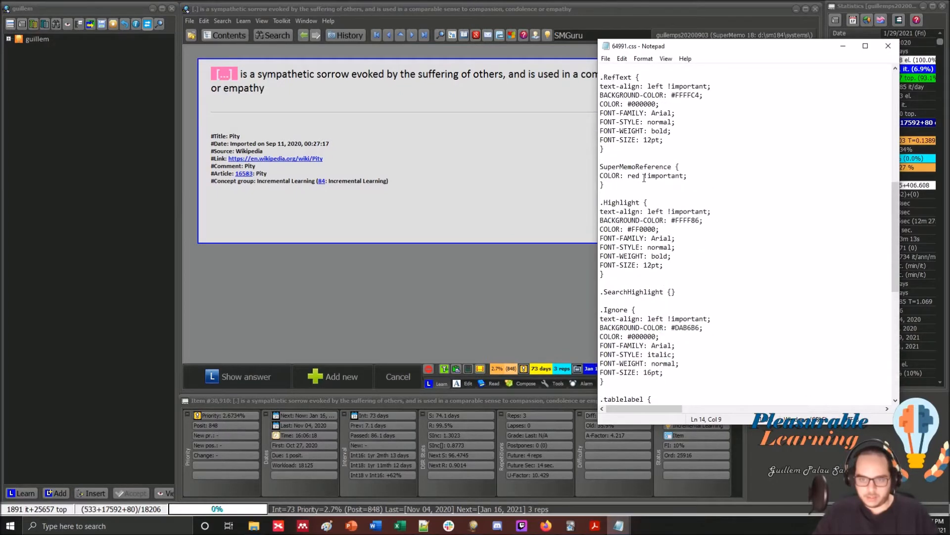
scroll(644, 179, up, 3)
double_click(616, 156)
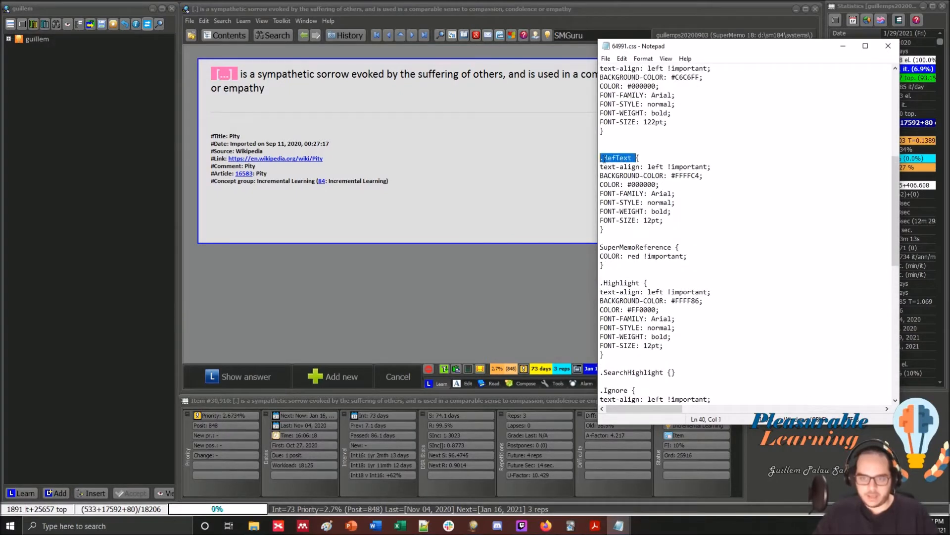
scroll(622, 165, up, 2)
scroll(625, 167, up, 4)
scroll(627, 167, up, 4)
click(886, 46)
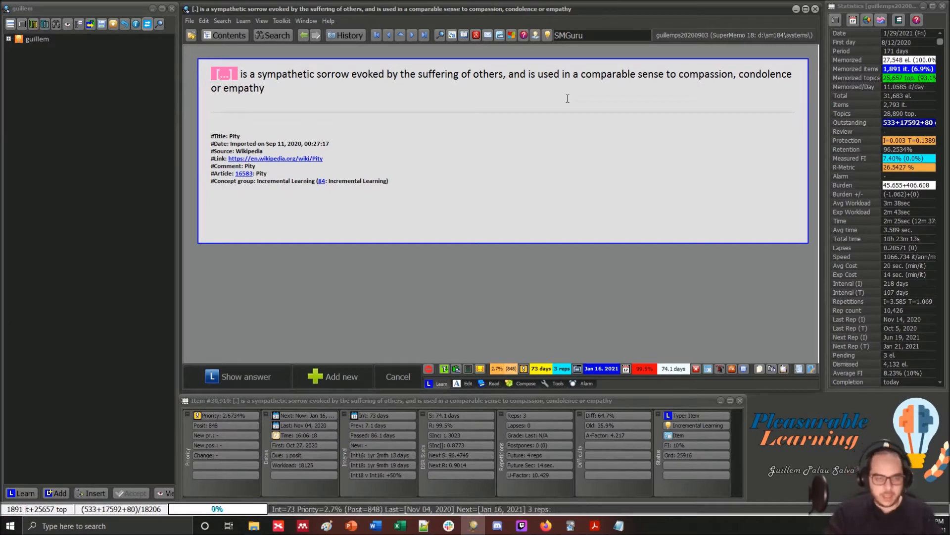
Apply the ItemHiddenRefs template to the Pity item from the template registry
key(ctrl+shift+m)
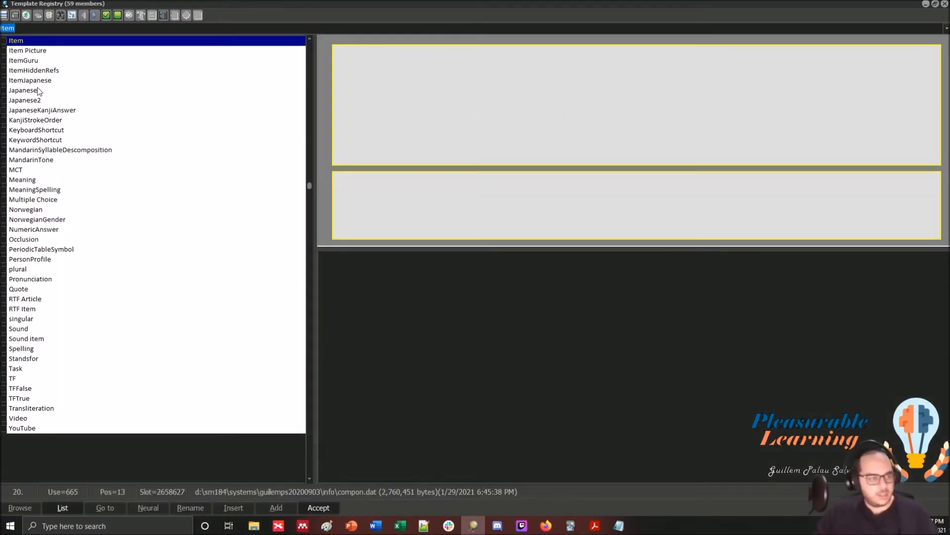
click(28, 71)
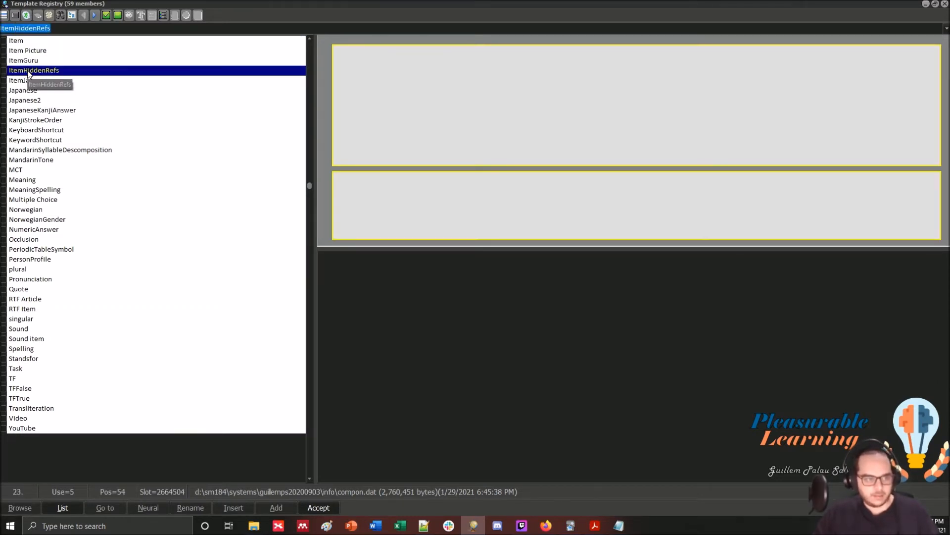
key(Return)
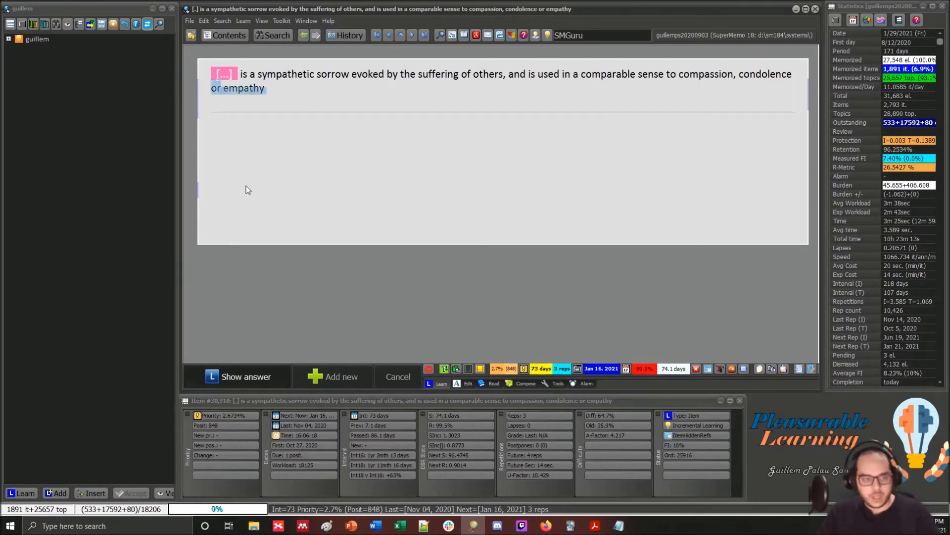
Select the whole question content to check for hidden references, and show the item's answer
key(ctrl+a)
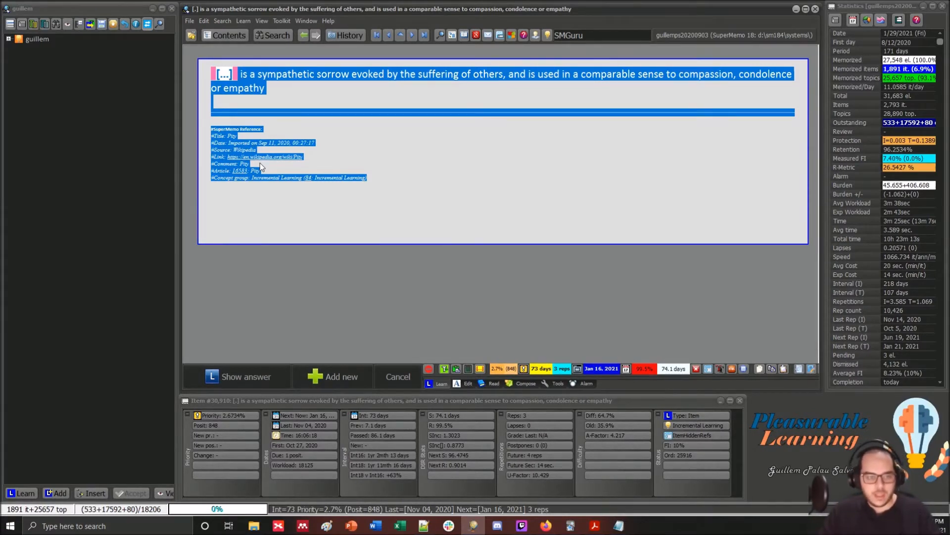
key(Escape)
key(Return)
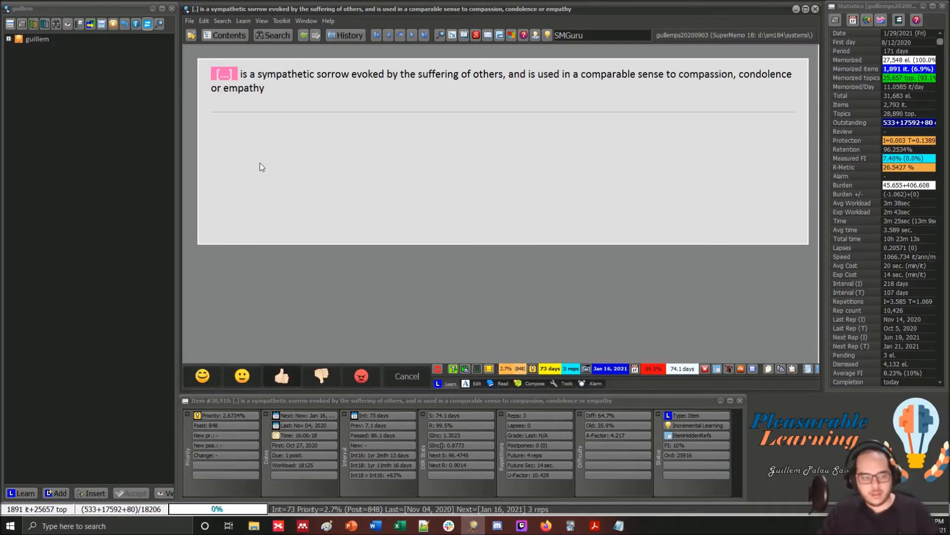
click(260, 162)
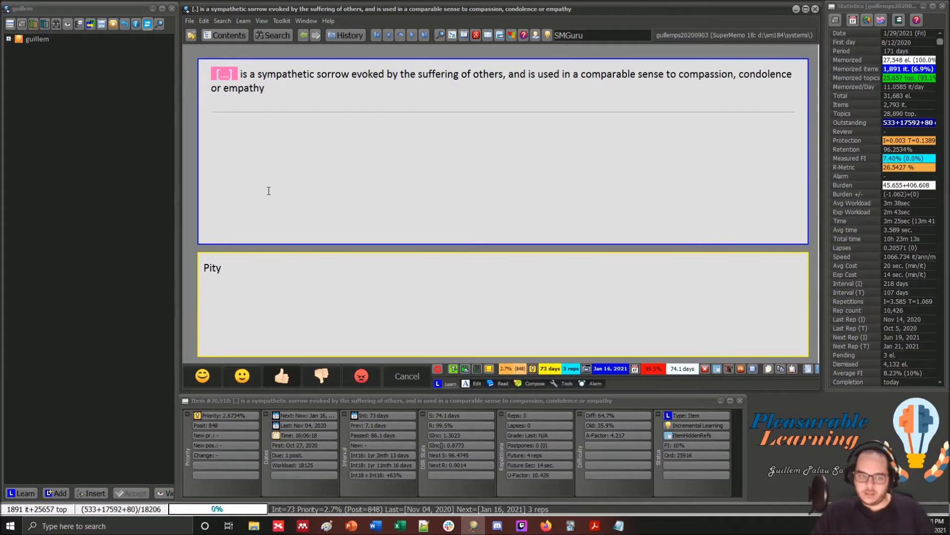
Examine the question without its references, highlighting the full sentence and the word "comparable"
drag(269, 190, 201, 117)
drag(269, 96, 212, 64)
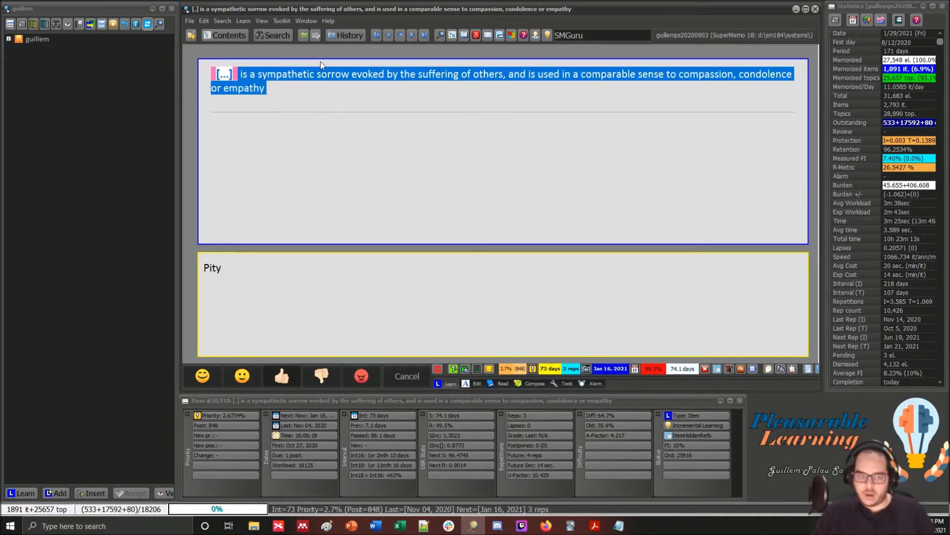
click(473, 95)
drag(636, 74, 582, 74)
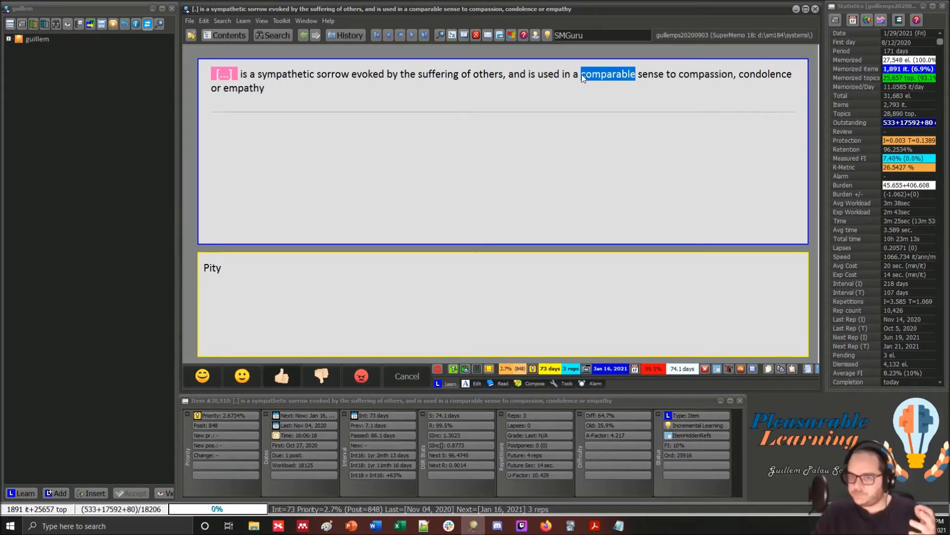
click(581, 75)
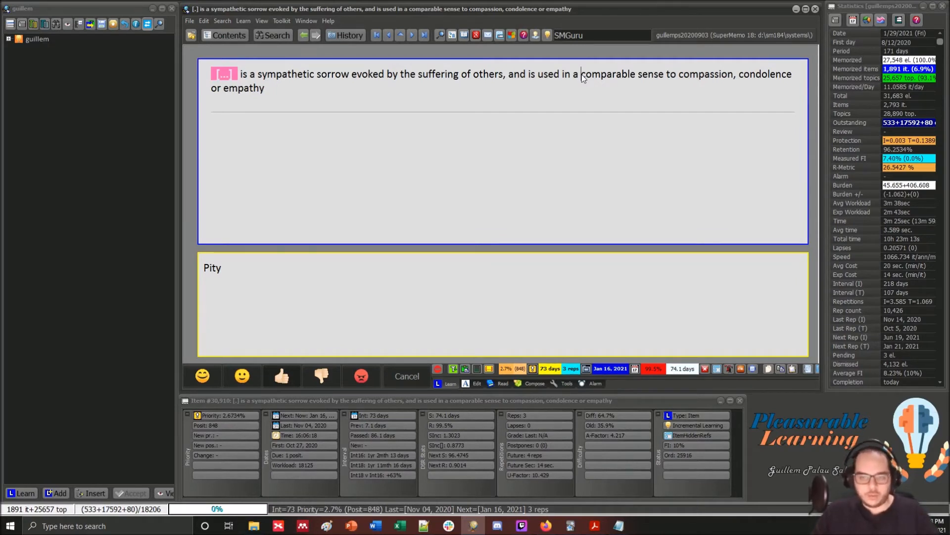
Switch to the 65023.css stylesheet in Notepad and examine the selectors of its .reference rule
click(626, 529)
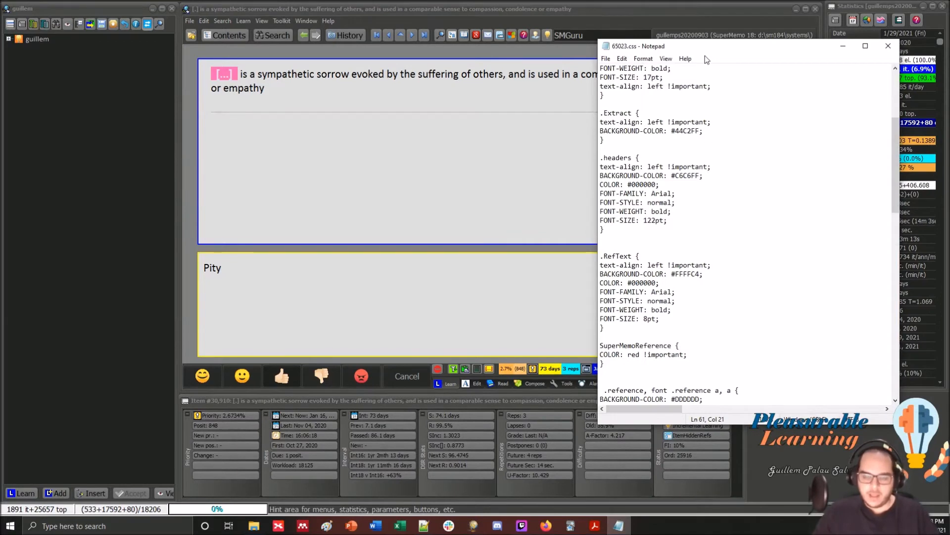
click(673, 147)
scroll(673, 145, down, 1)
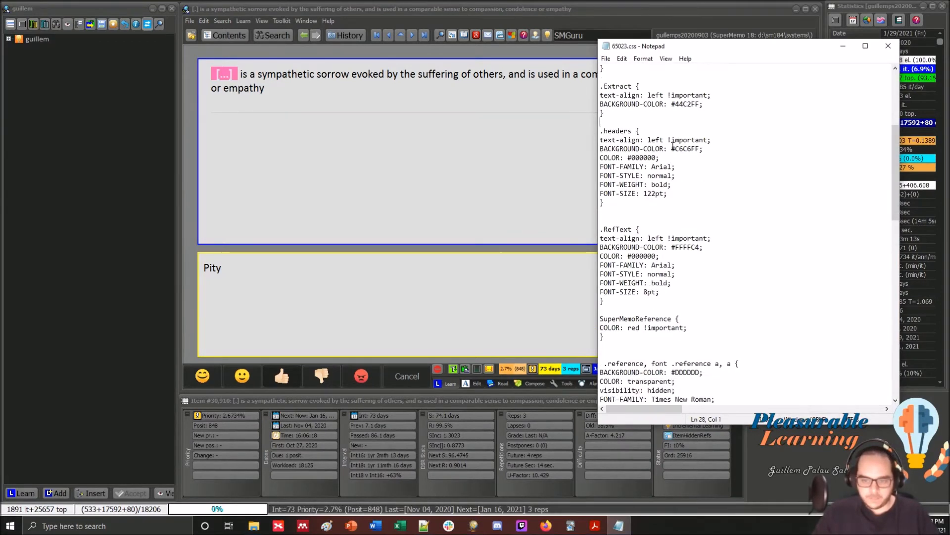
scroll(673, 145, down, 3)
scroll(673, 147, down, 3)
drag(597, 202, 648, 198)
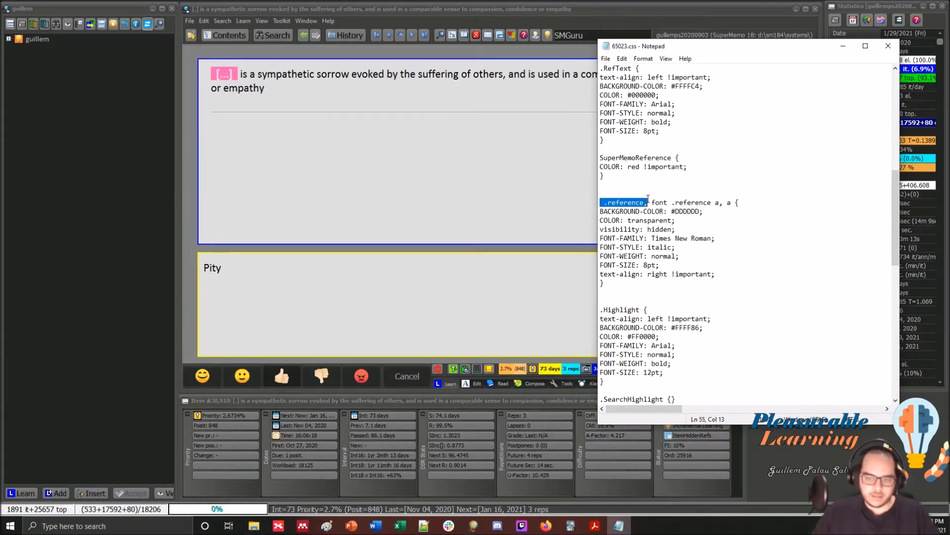
drag(652, 202, 665, 204)
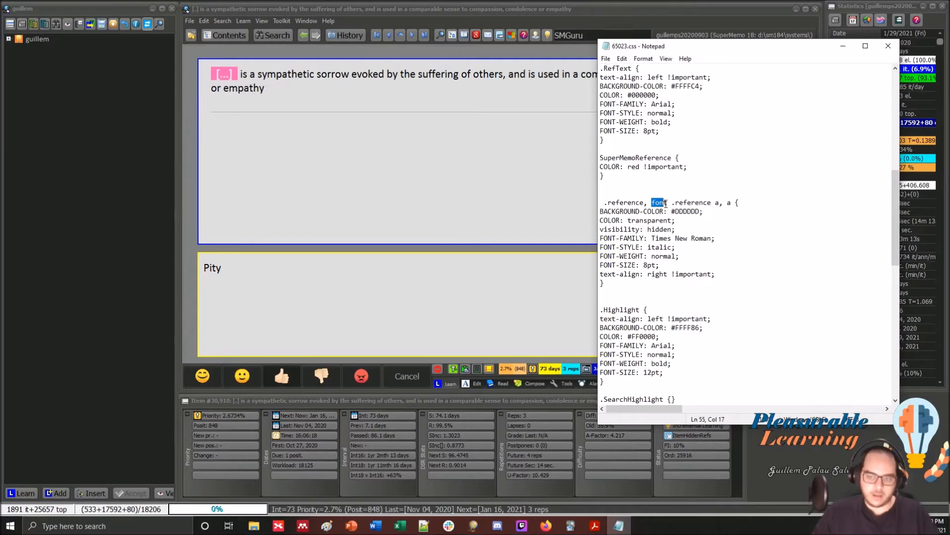
drag(672, 201, 721, 202)
click(714, 202)
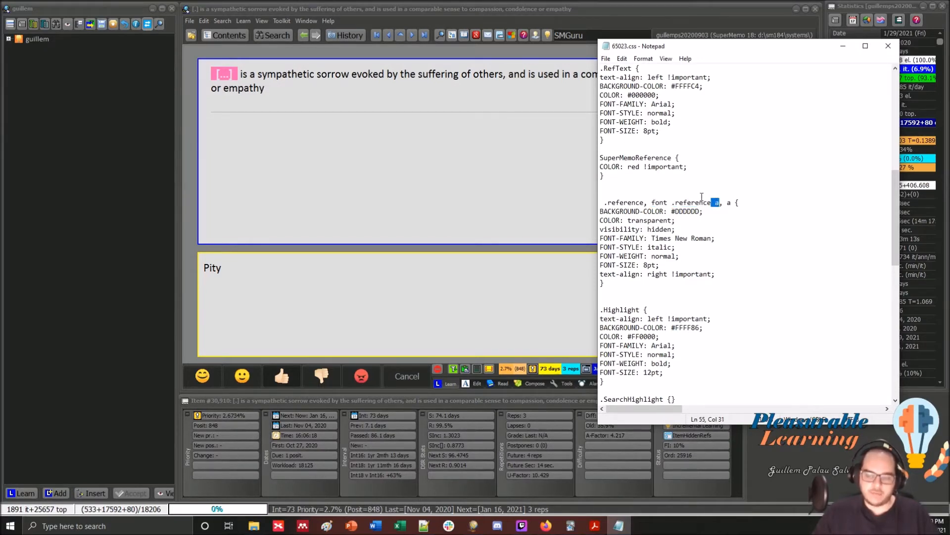
Remove the final ", a" selector from the .reference rule and save the stylesheet
drag(728, 202, 731, 202)
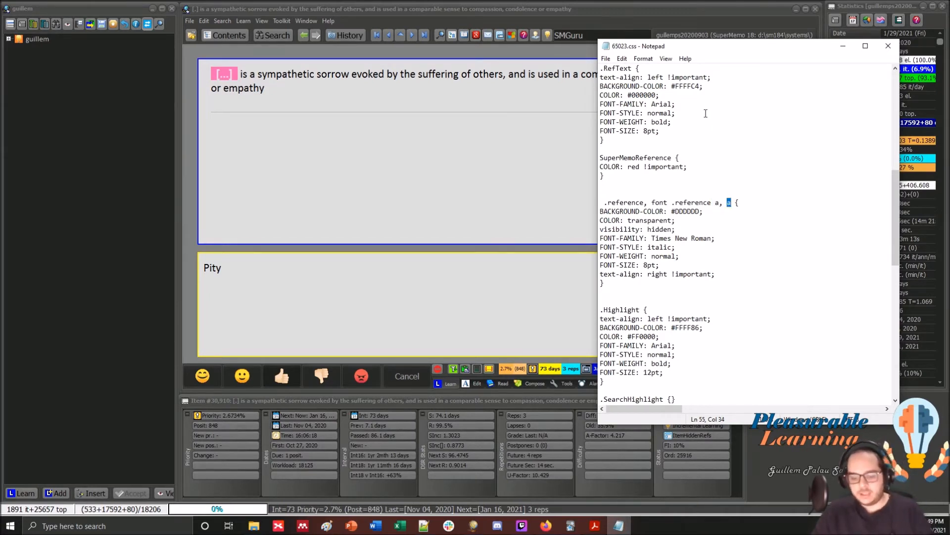
key(BackSpace)
key(BackSpace)
key(BackSpace)
key(ctrl+s)
Return to SuperMemo, reload the Pity item and repeat it through to its answer to check the stylesheet change
click(511, 79)
key(alt+Left)
key(alt+Right)
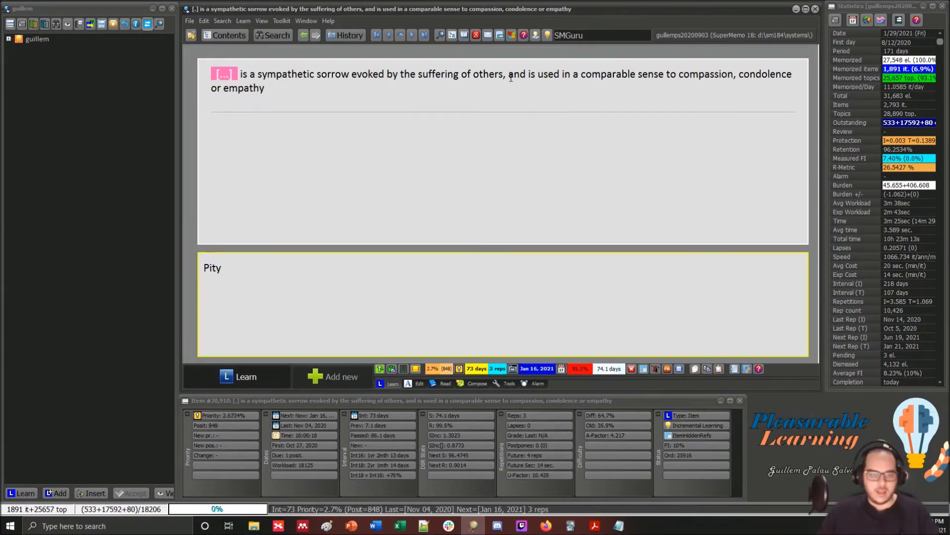
key(ctrl+l)
key(Return)
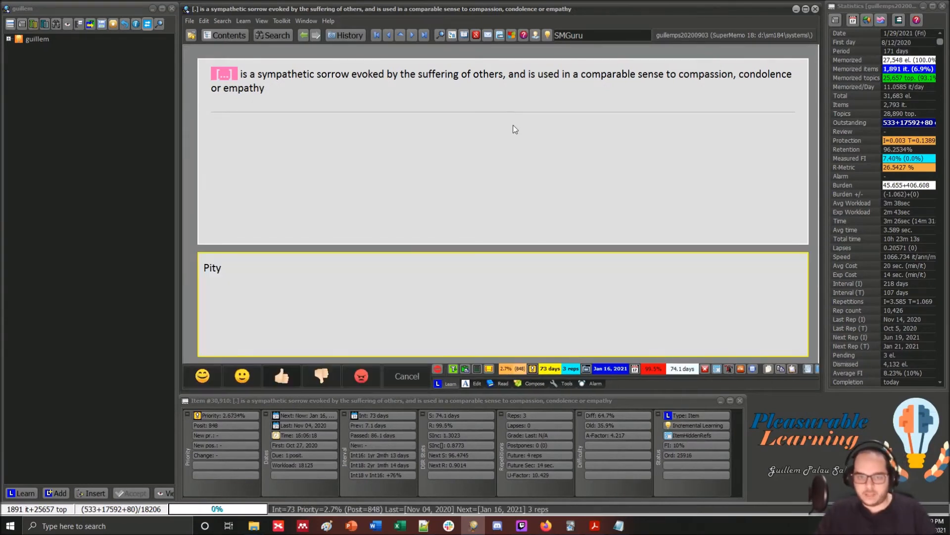
Examine the Pity item's question field with its reference links, highlighting the word "comparable" in the sentence
click(516, 137)
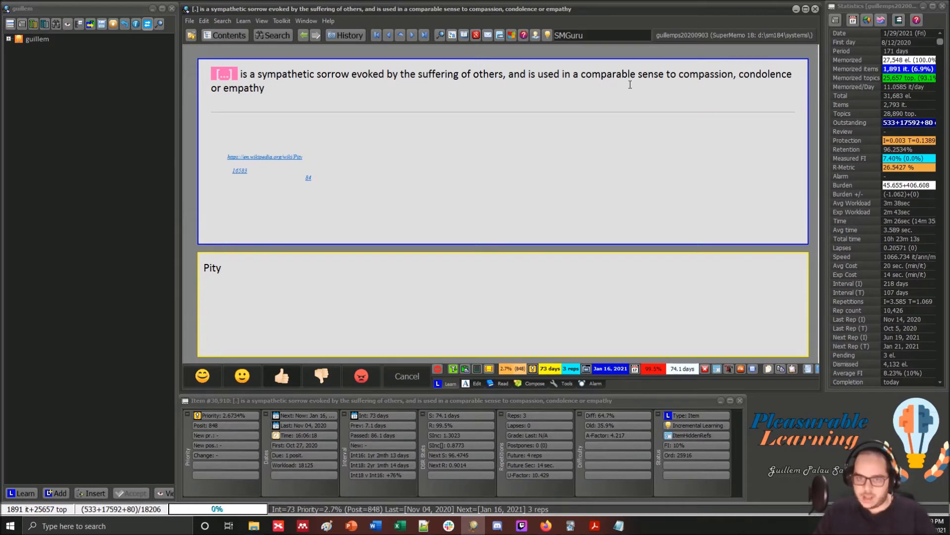
drag(636, 75, 583, 75)
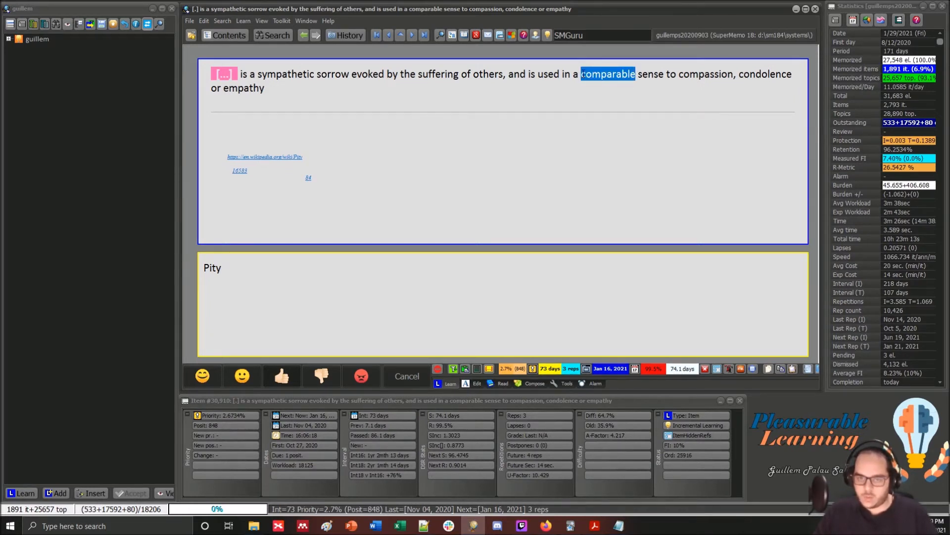
click(477, 74)
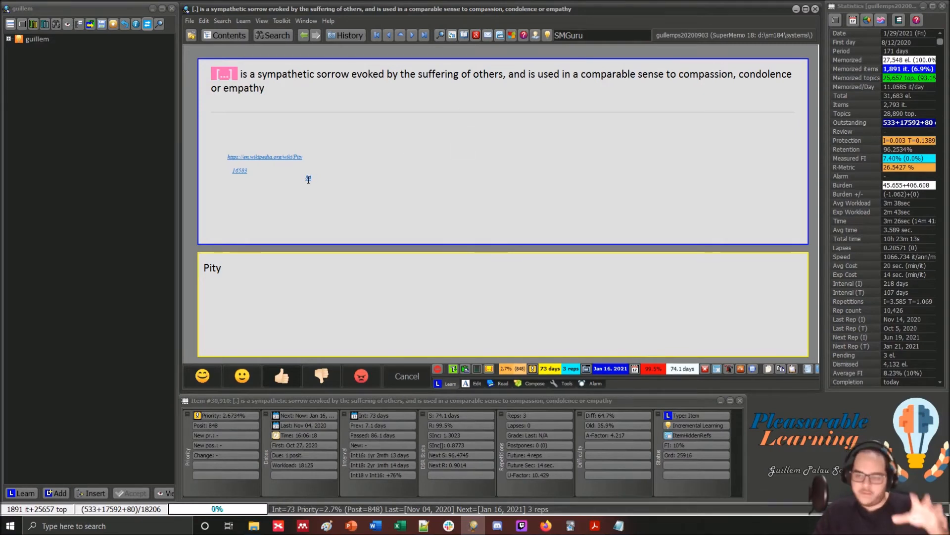
Switch to the 65023.css stylesheet in Notepad and add ", a" to the end of the .reference rule's selectors
click(619, 526)
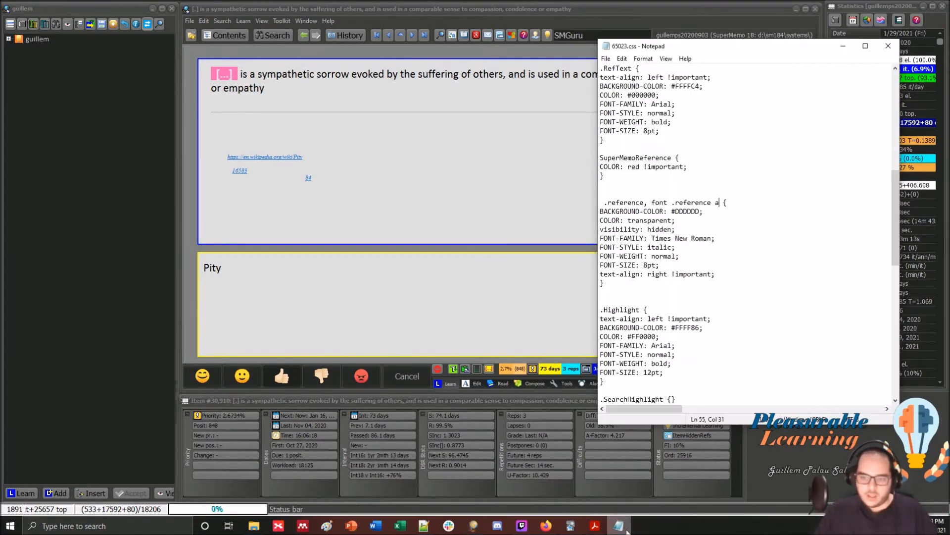
drag(605, 283, 592, 205)
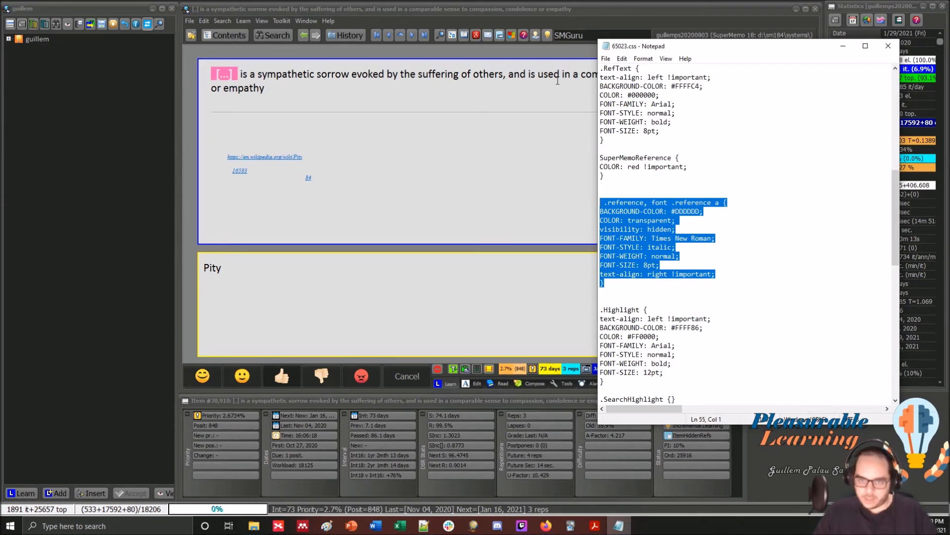
click(712, 202)
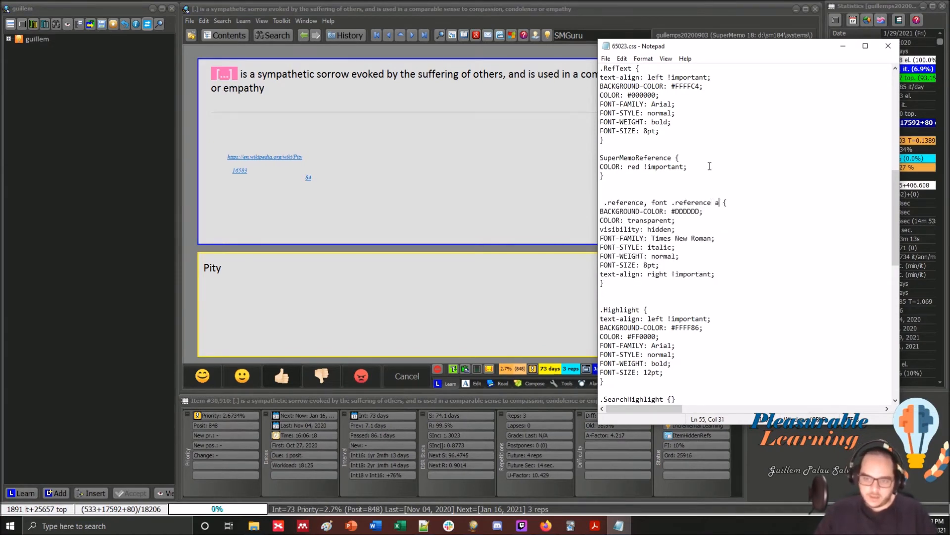
text(, a)
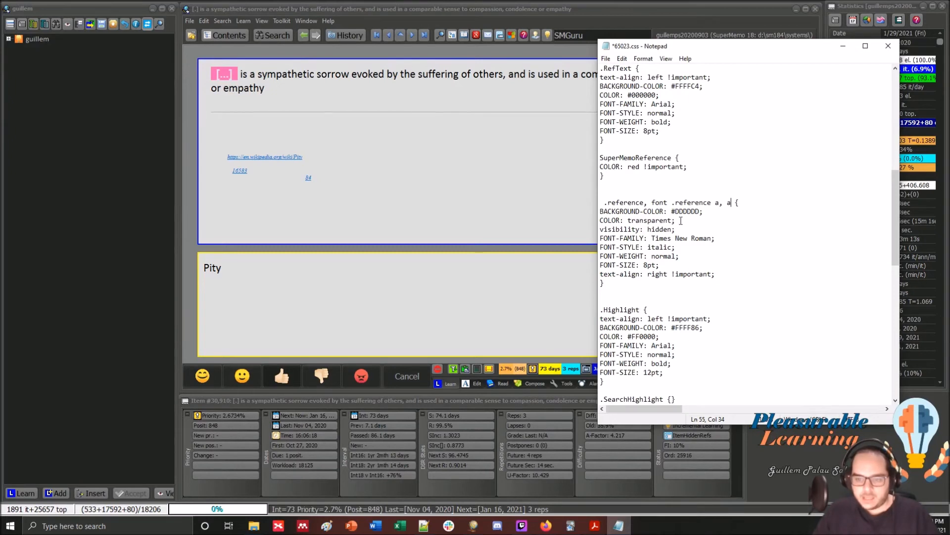
Examine the color, visibility, font and text-align declarations of the .reference rule, and return to SuperMemo
drag(676, 229, 600, 222)
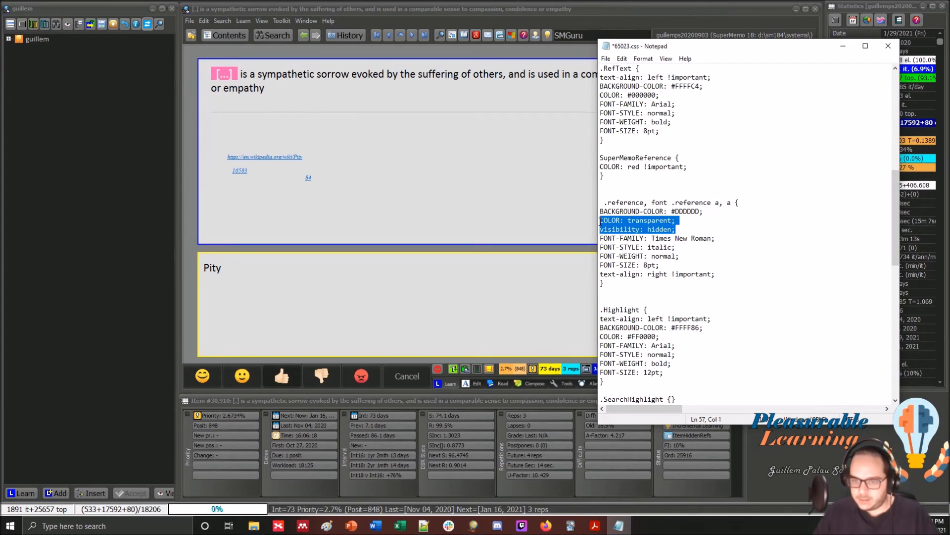
drag(723, 281, 601, 240)
click(621, 258)
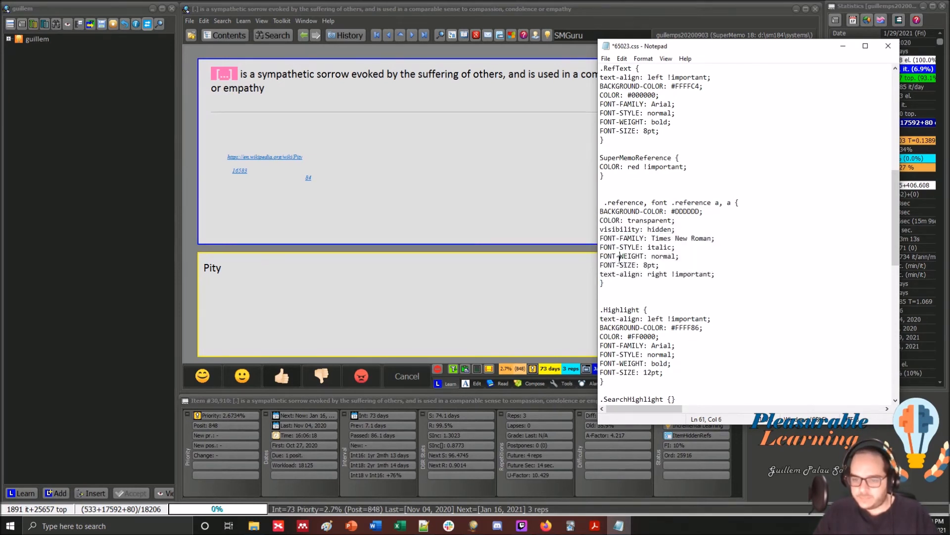
drag(736, 275, 577, 277)
drag(674, 266, 593, 240)
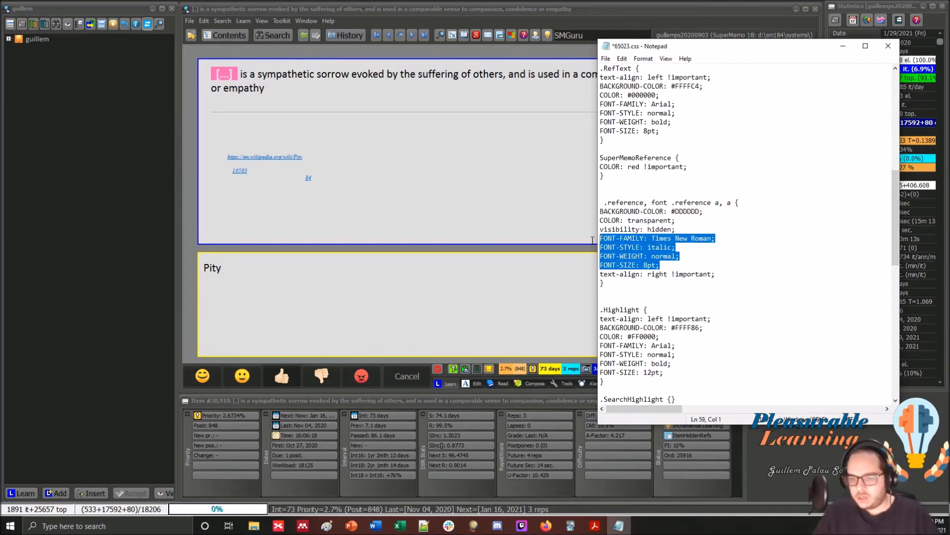
click(843, 45)
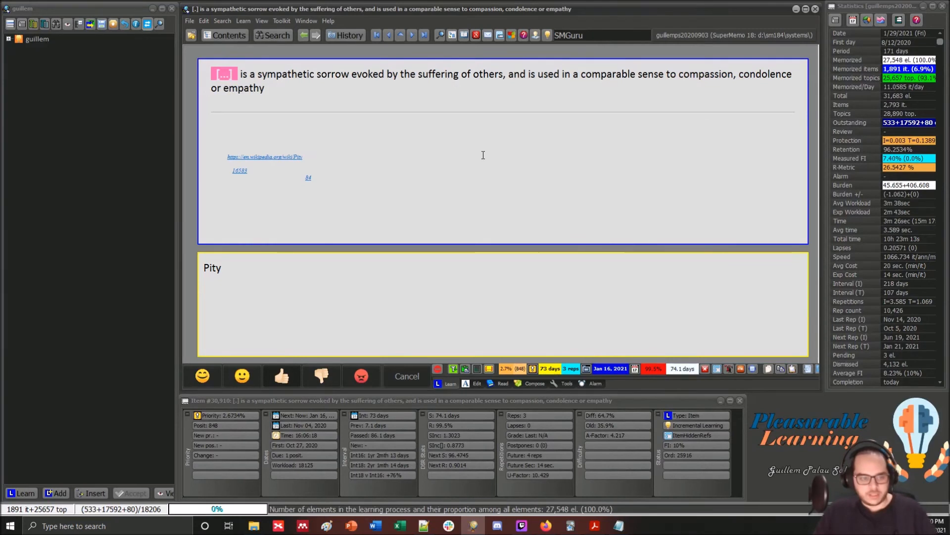
Select all the question text to inspect its hidden references, and reload the Pity item for repetition
key(ctrl+a)
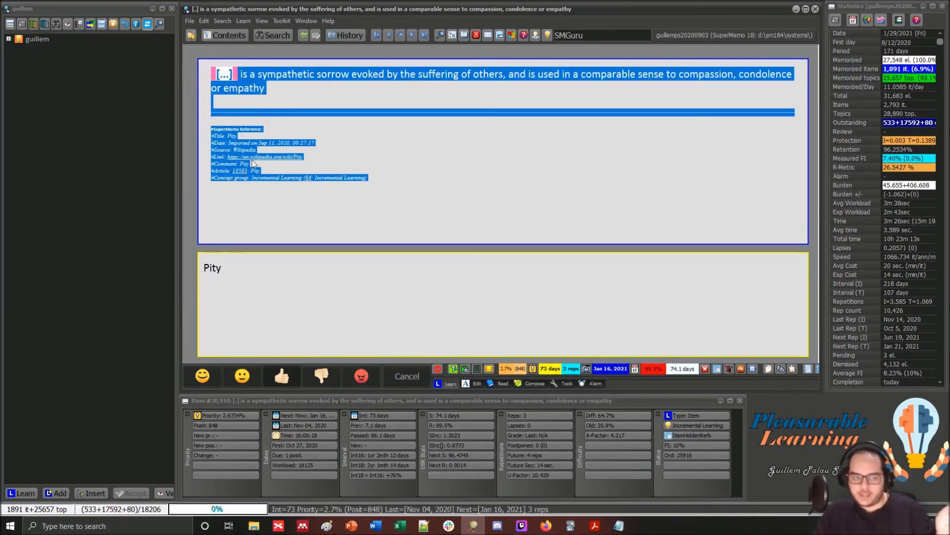
click(338, 94)
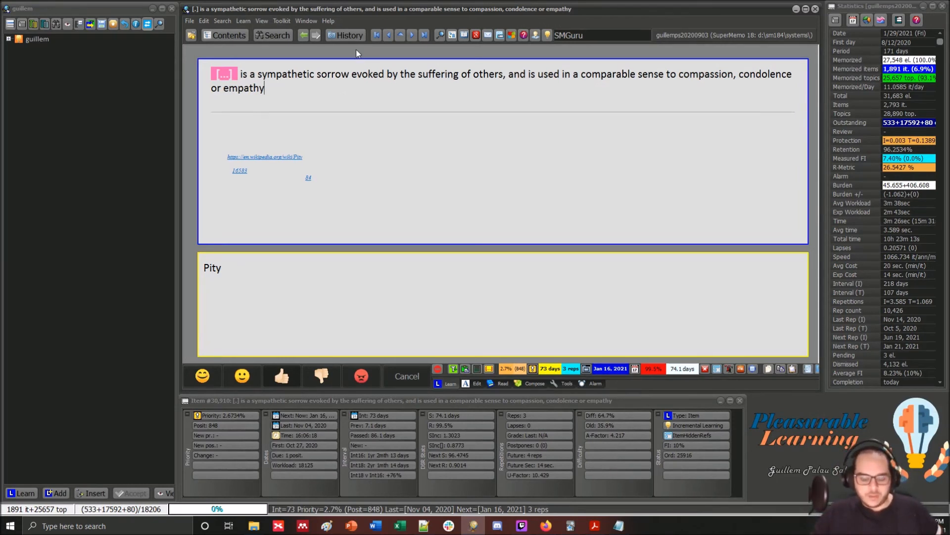
key(alt+Left)
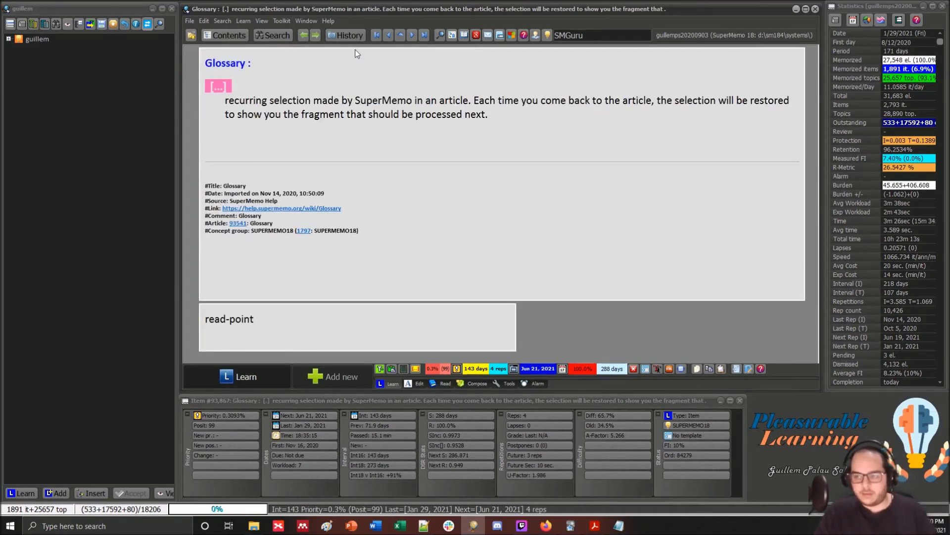
key(Return)
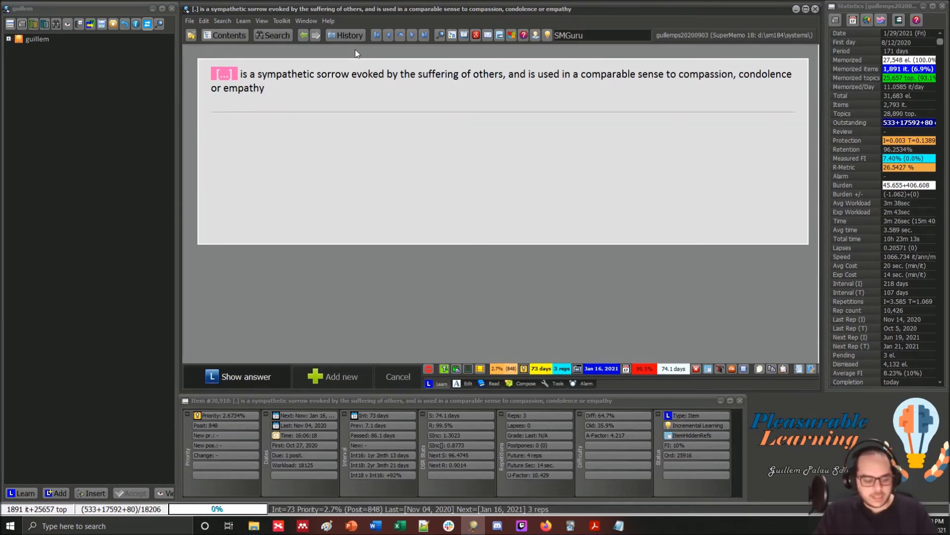
Apply the Item template from the template registry to the Pity item
key(ctrl+shift+m)
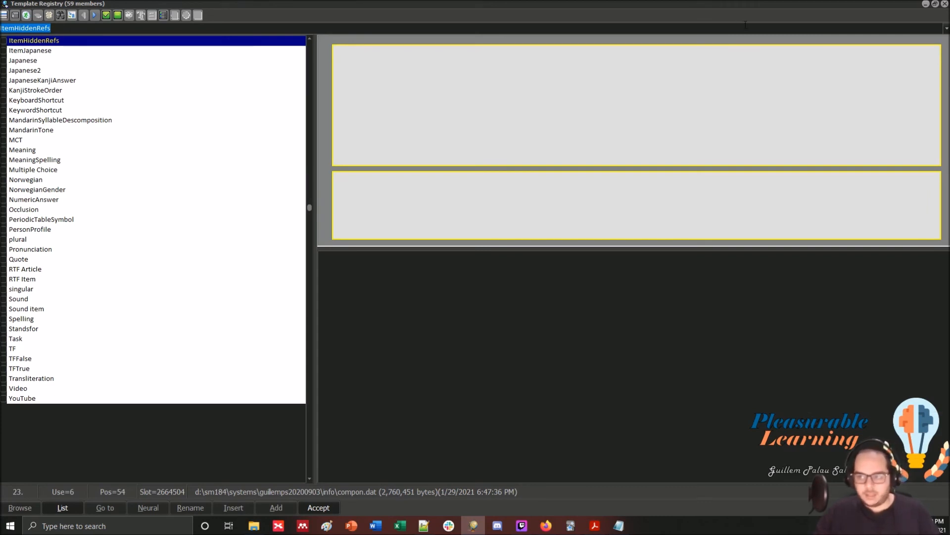
click(945, 3)
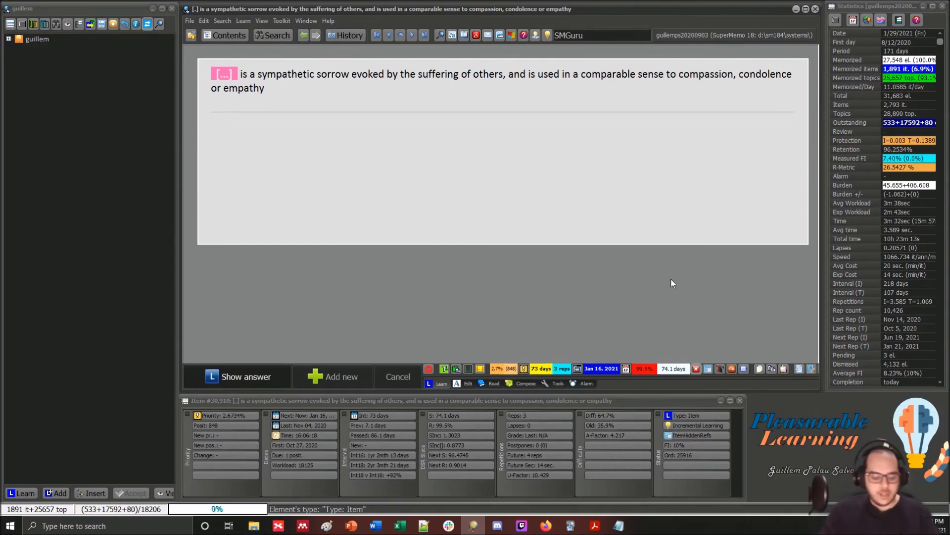
key(ctrl+shift+m)
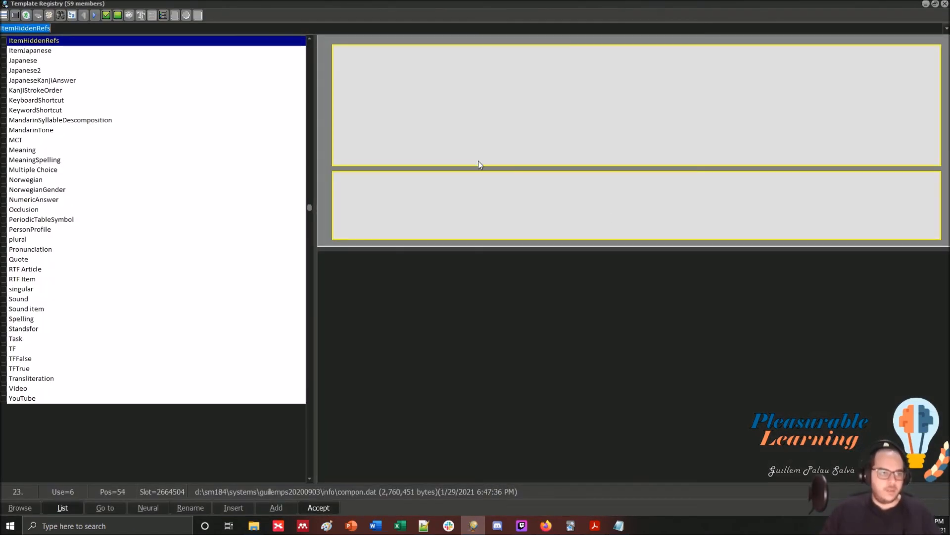
scroll(54, 75, up, 1)
double_click(32, 39)
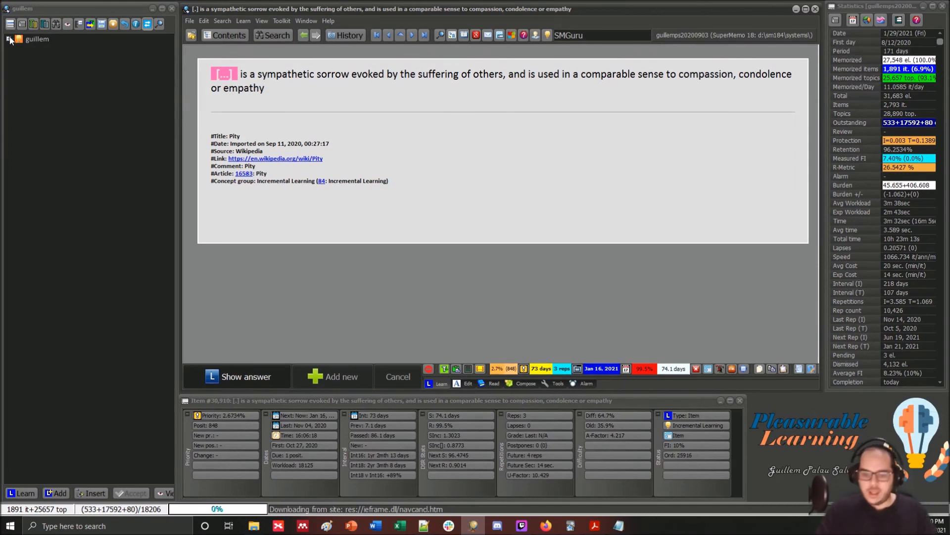
Switch back to the 65023.css stylesheet in Notepad and review the whole .reference rule
click(618, 525)
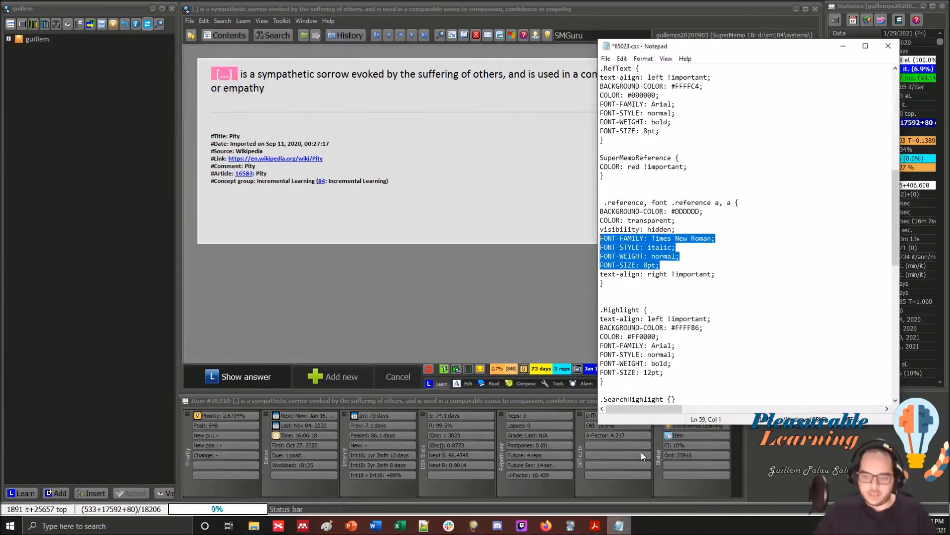
drag(604, 199, 628, 288)
click(732, 243)
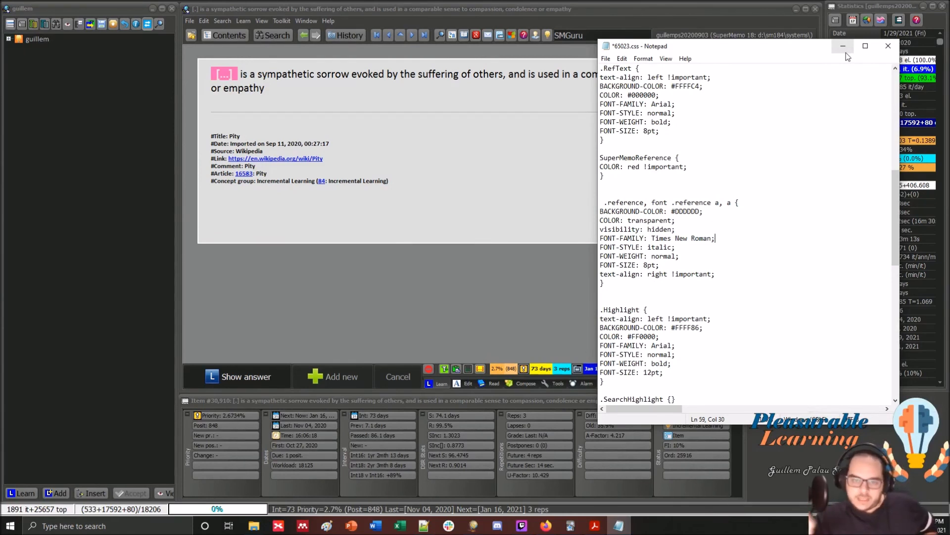